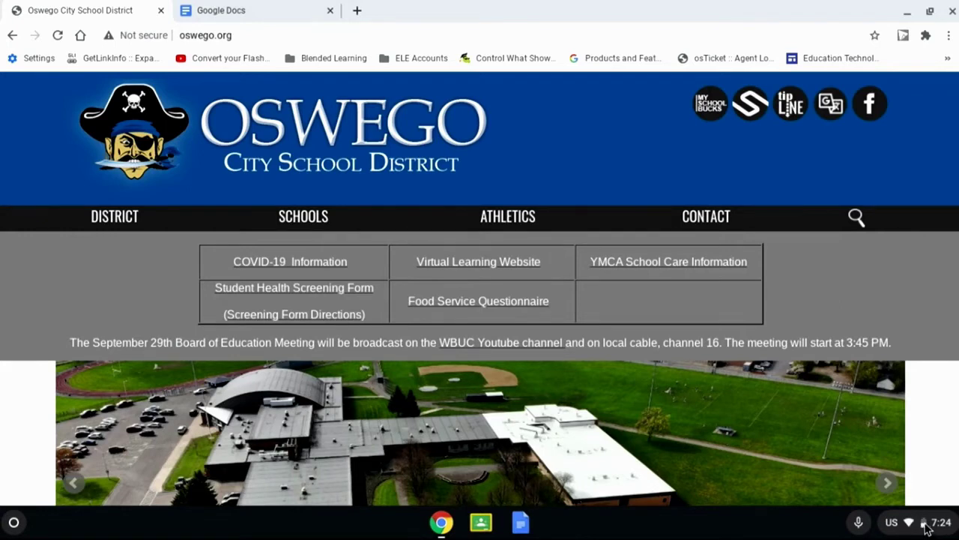
Untick Dictation in the Accessibility panel and scroll through the list of accessibility features
mouse_move(928, 529)
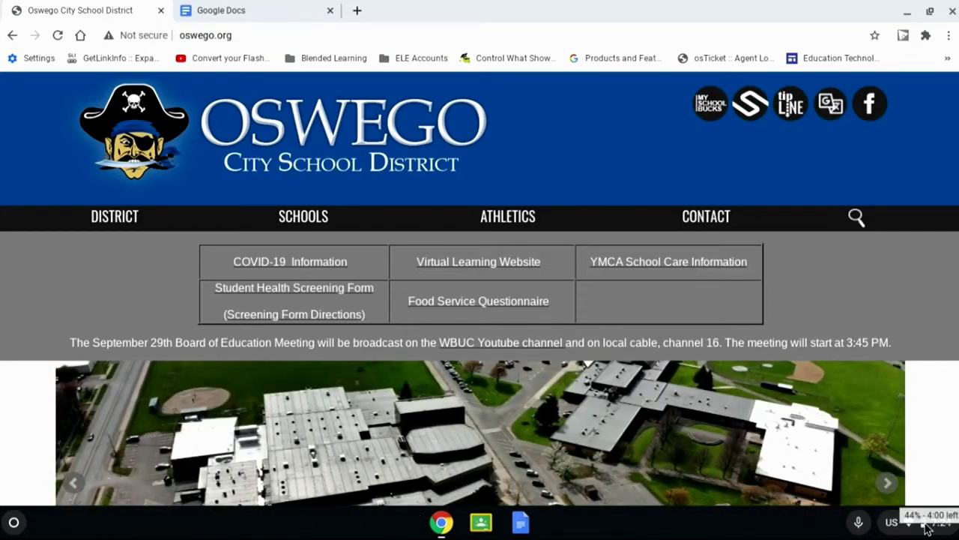
left_click(927, 529)
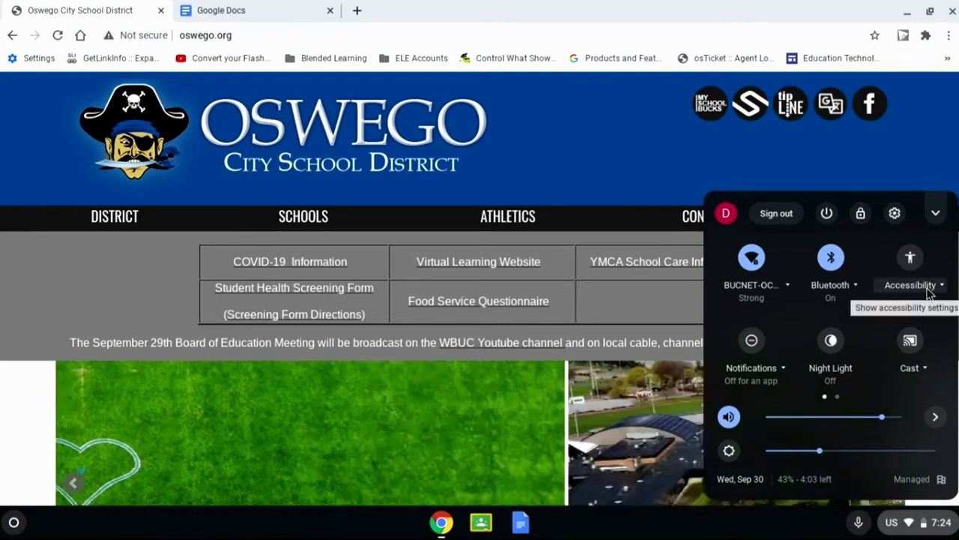
left_click(929, 292)
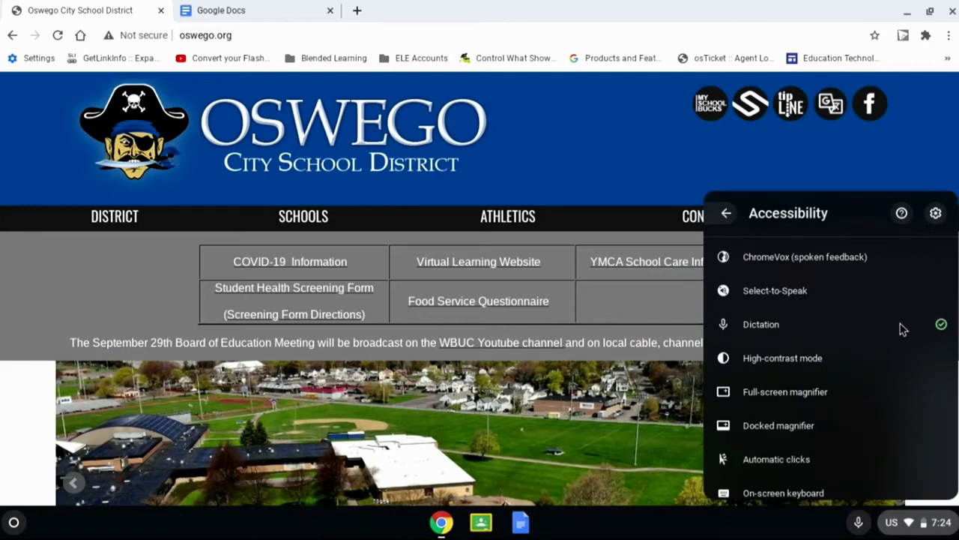
left_click(942, 327)
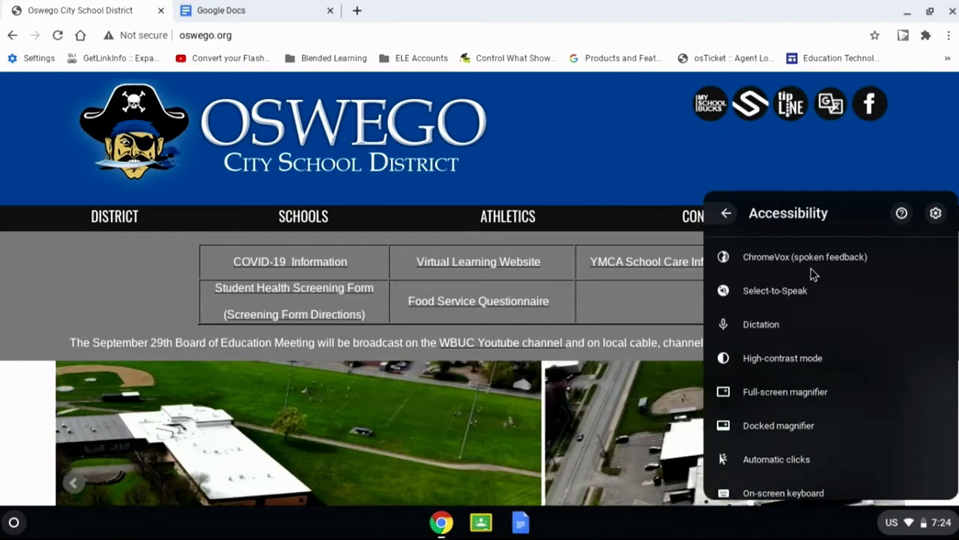
scroll(814, 275, "down", 3)
scroll(814, 275, "up", 3)
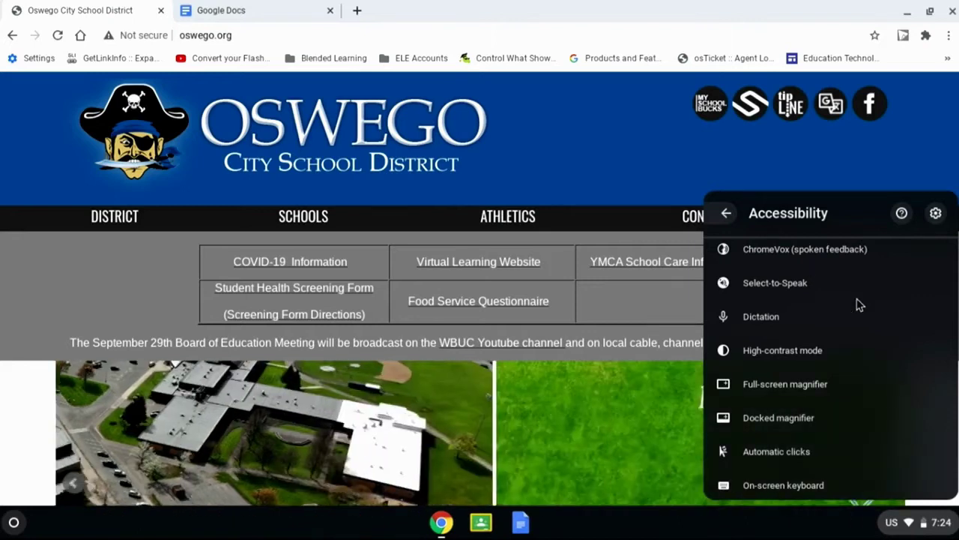
scroll(859, 303, "down", 2)
scroll(859, 303, "down", 2)
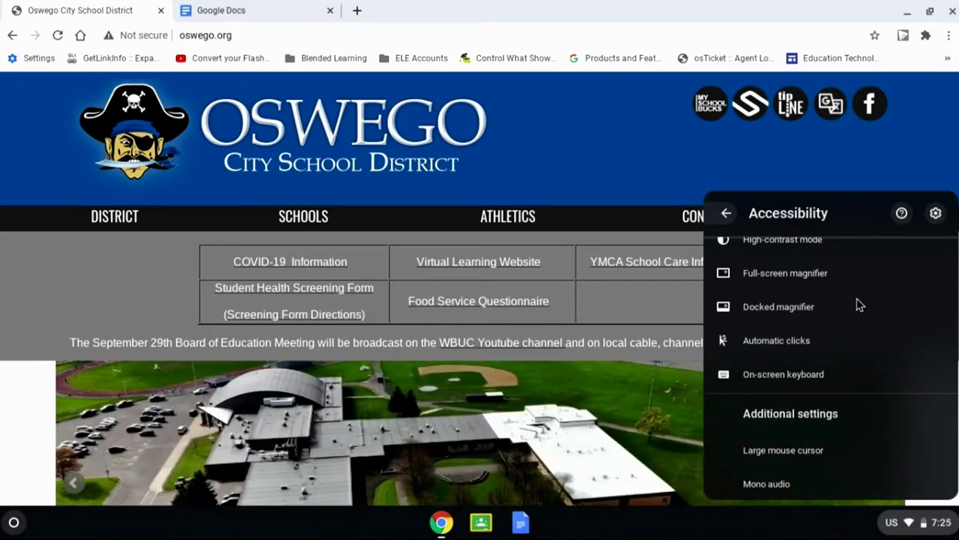
scroll(857, 298, "up", 3)
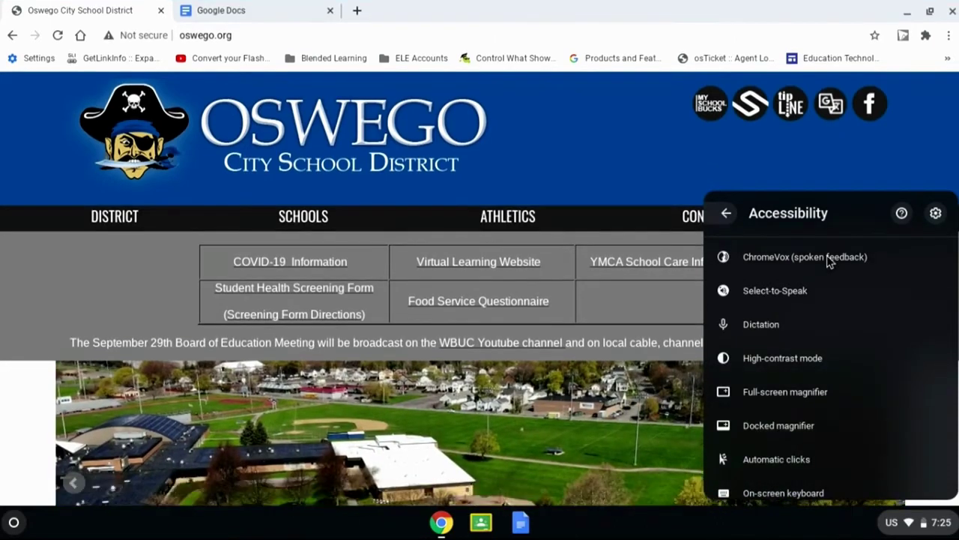
Turn on ChromeVox and have it announce the quick settings panel collapsing, expanding and closing
left_click(829, 261)
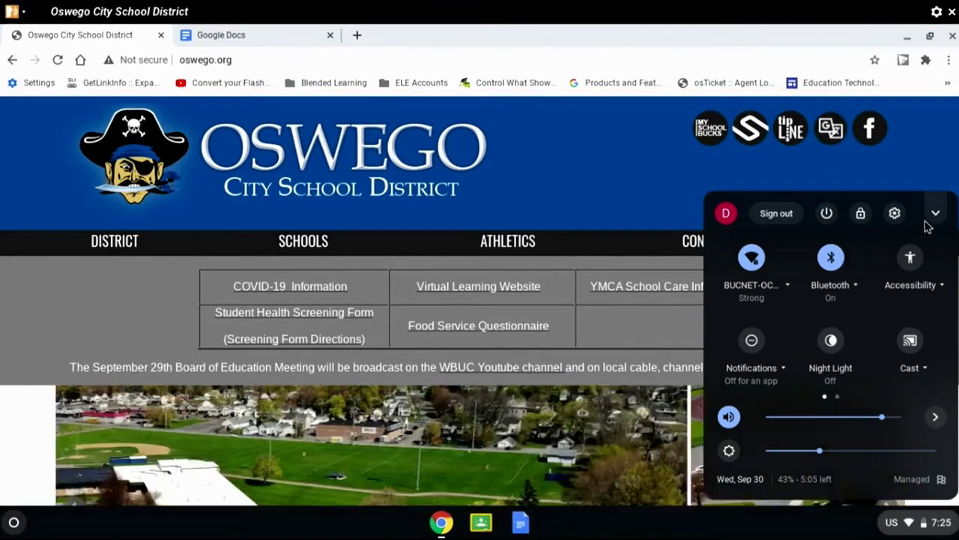
left_click(935, 216)
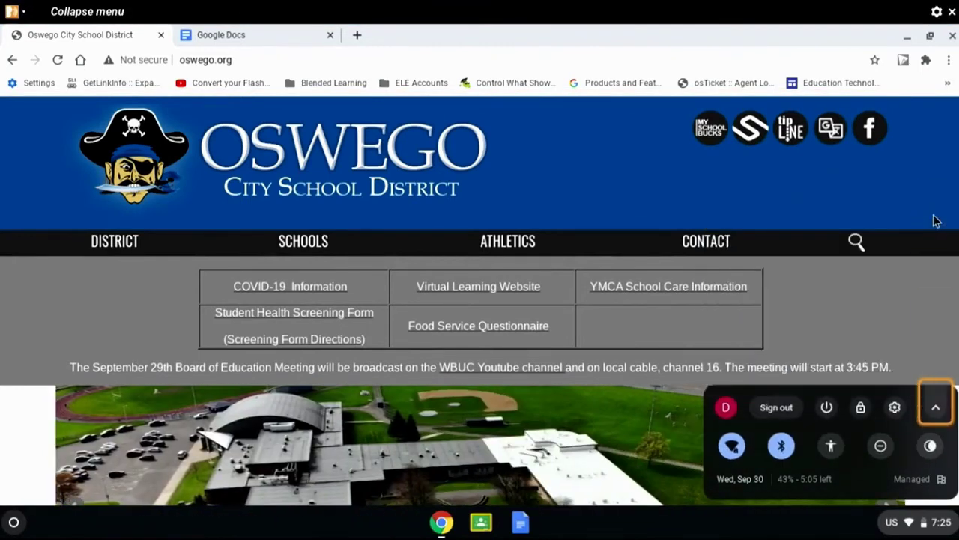
left_click(939, 412)
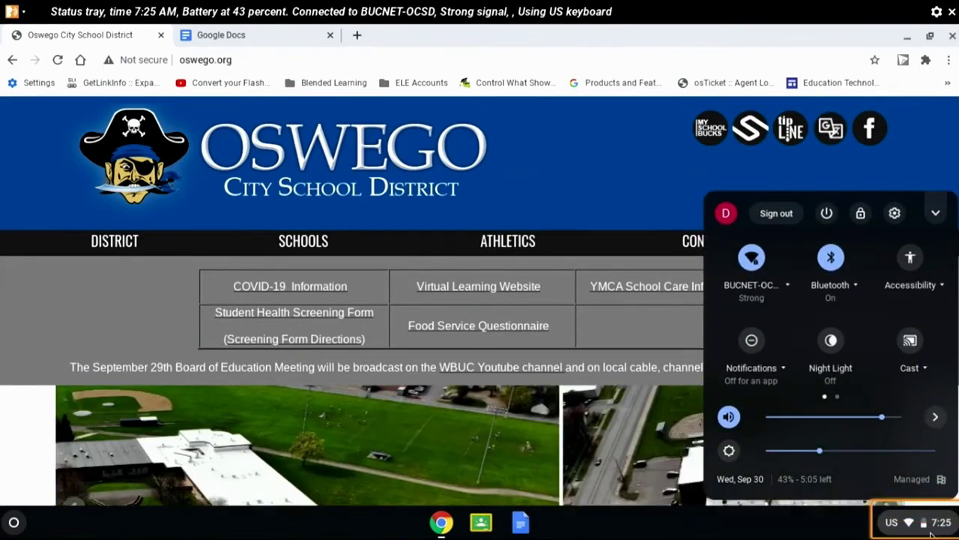
left_click(931, 534)
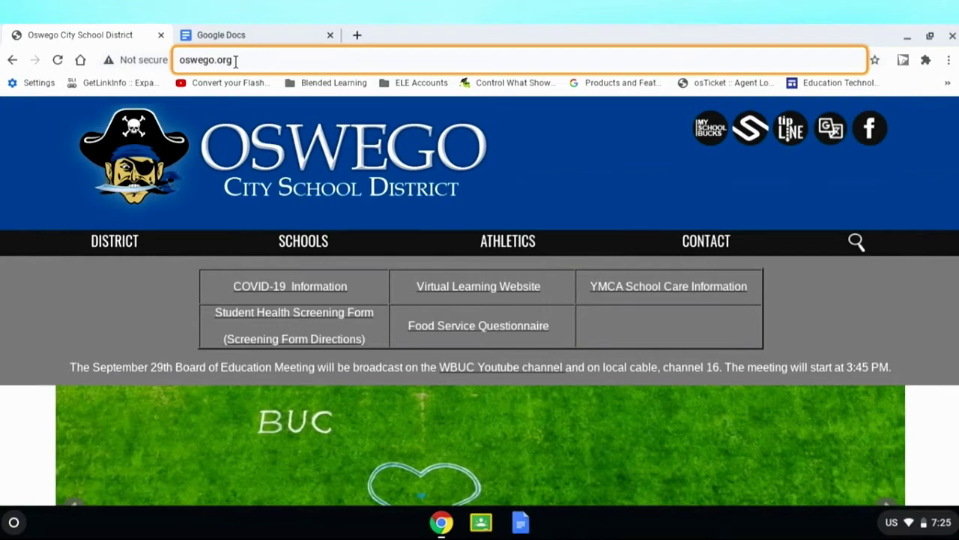
With ChromeVox, select the oswego.org address, then show and dismiss the site's SCHOOLS list
left_click(235, 62)
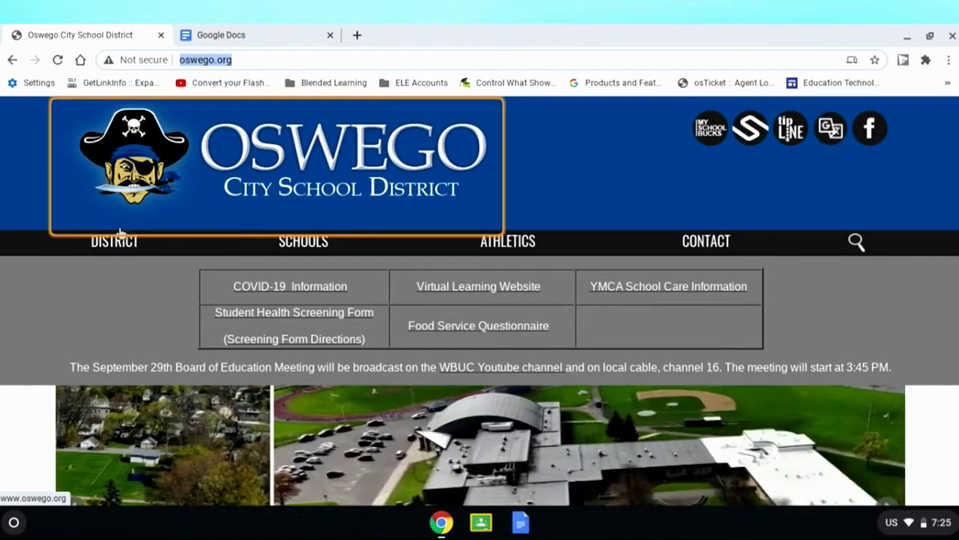
mouse_move(116, 241)
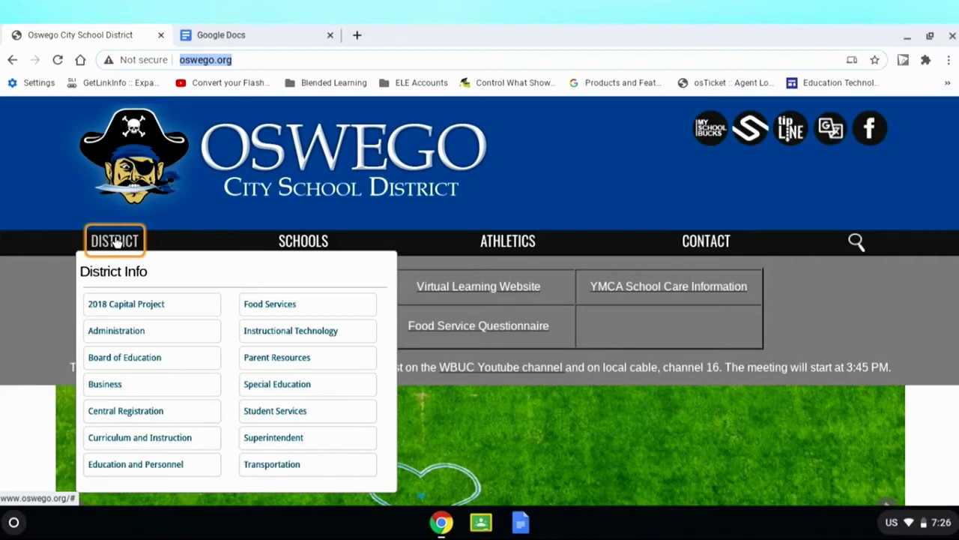
left_click(320, 247)
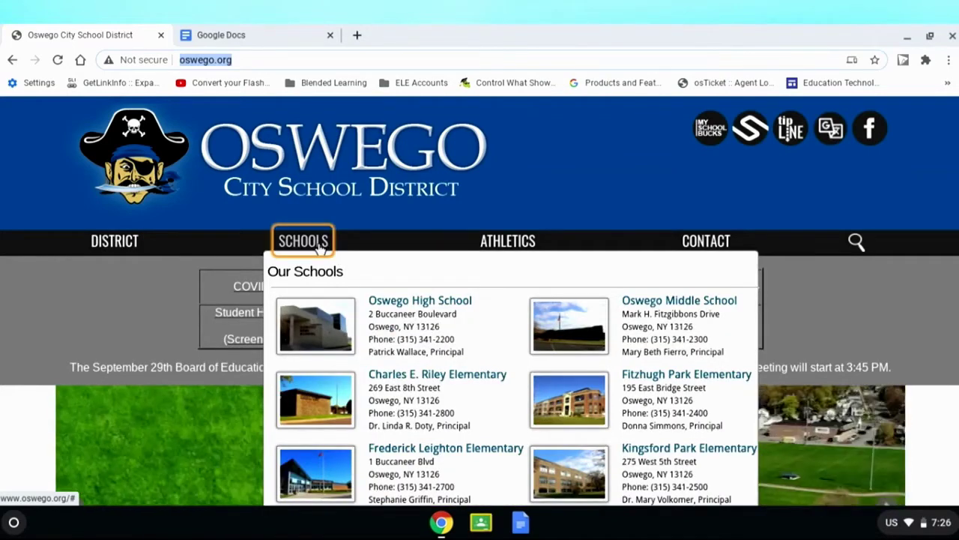
left_click(922, 522)
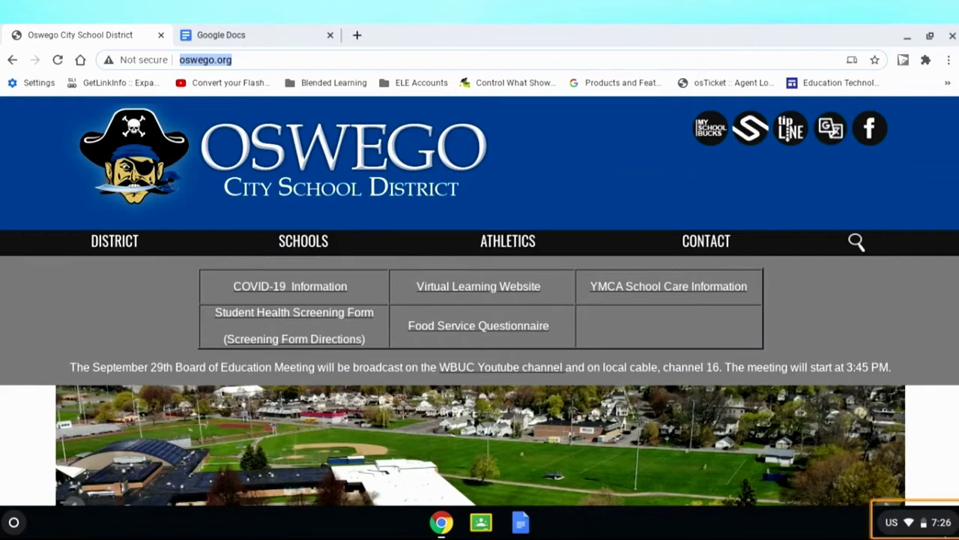
Switch ChromeVox spoken feedback off again from the Accessibility list
left_click(922, 522)
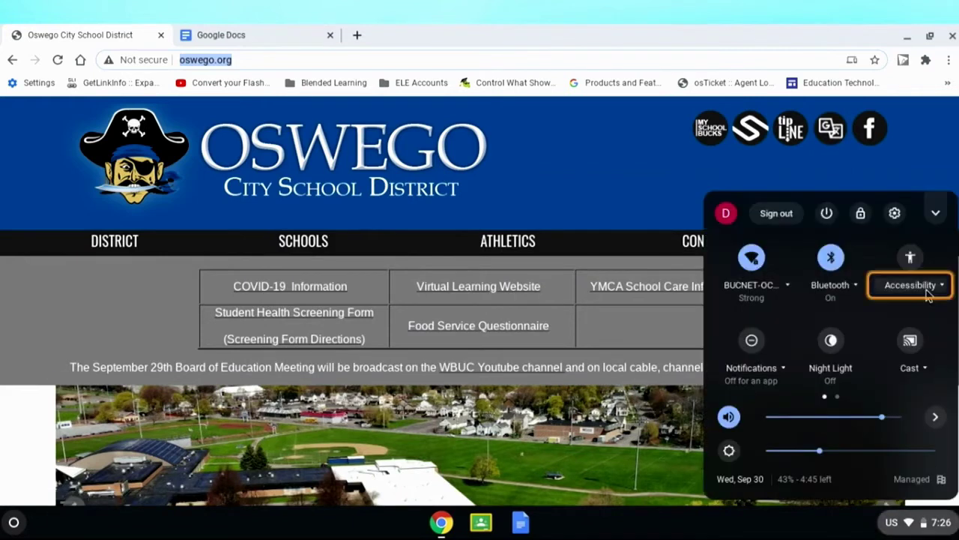
left_click(927, 293)
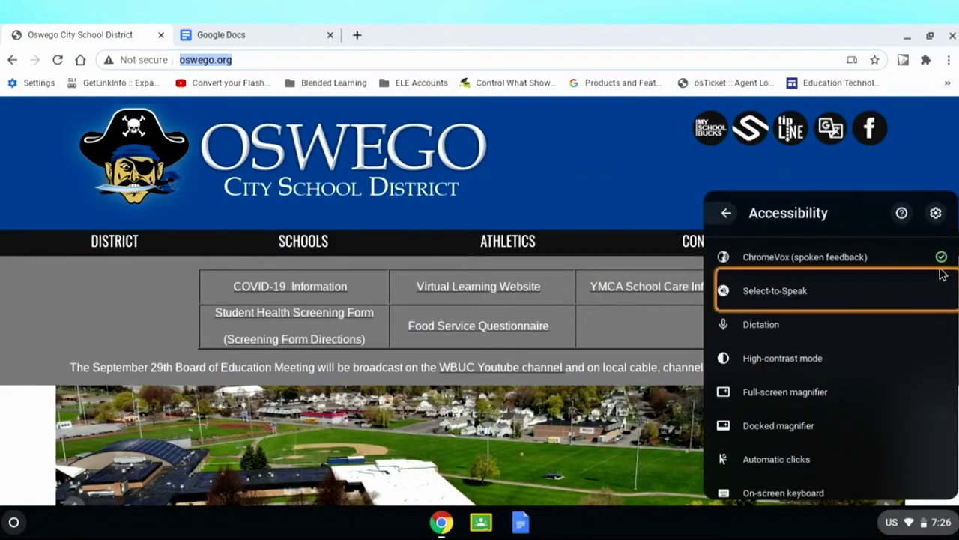
left_click(944, 262)
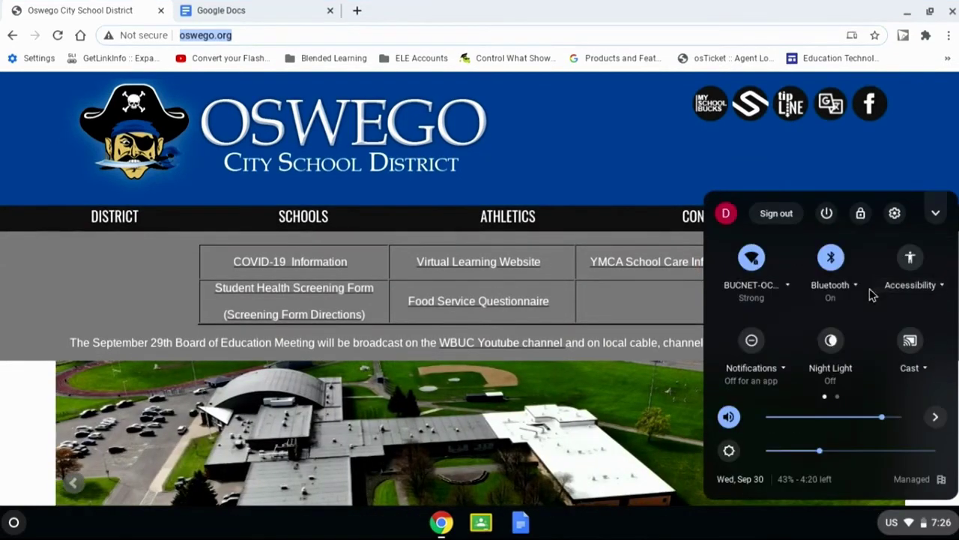
Turn on Select-to-Speak in the Accessibility list and close quick settings
left_click(916, 274)
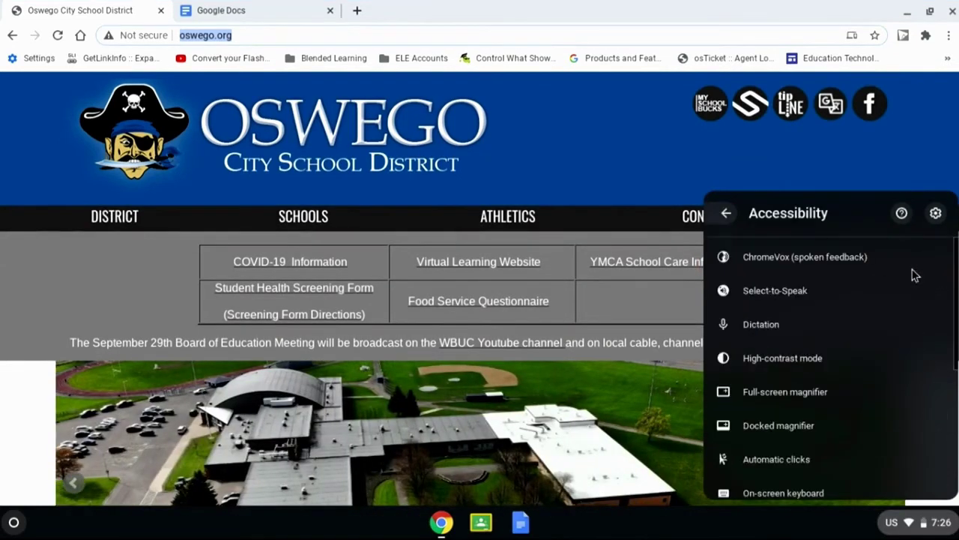
left_click(801, 296)
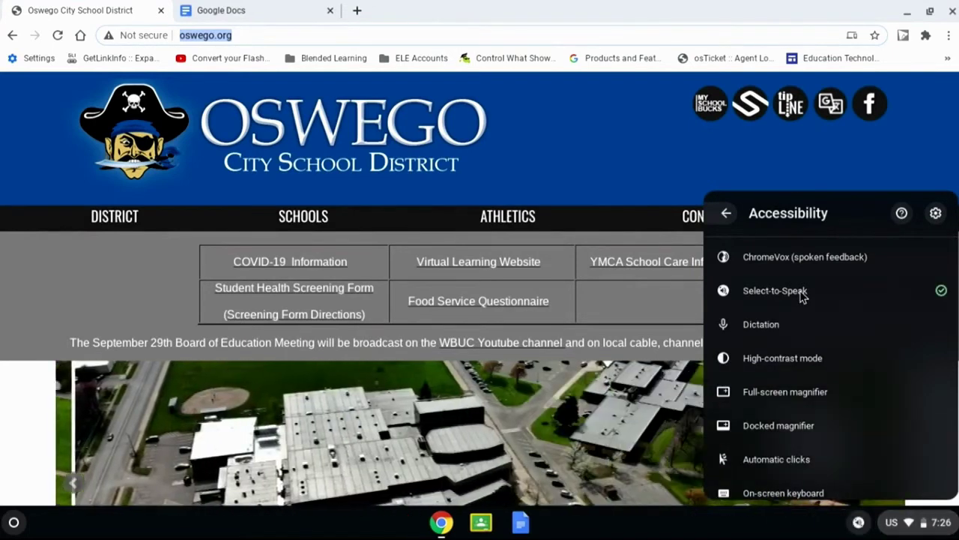
left_click(823, 530)
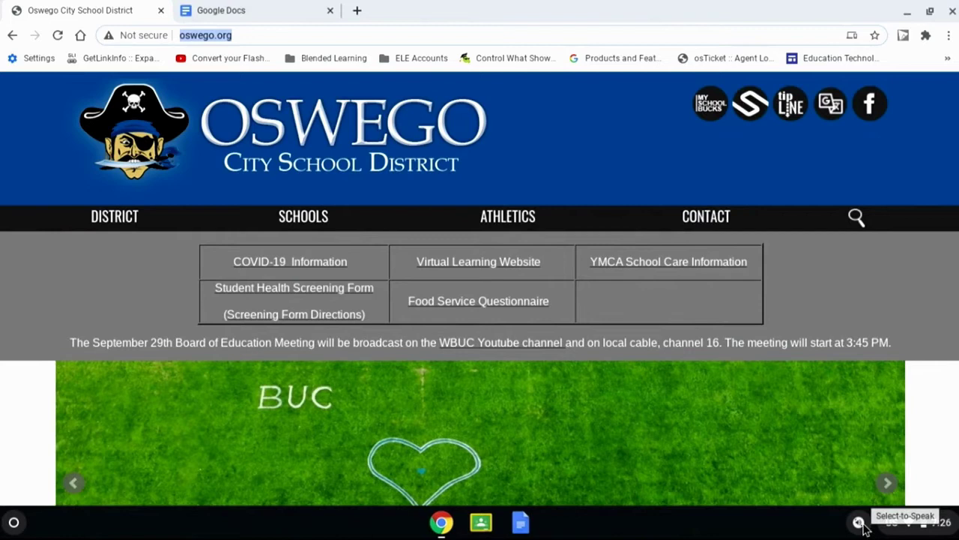
Use the Select-to-Speak shelf icon to have the DISTRICT and CONTACT items read aloud
left_click(860, 522)
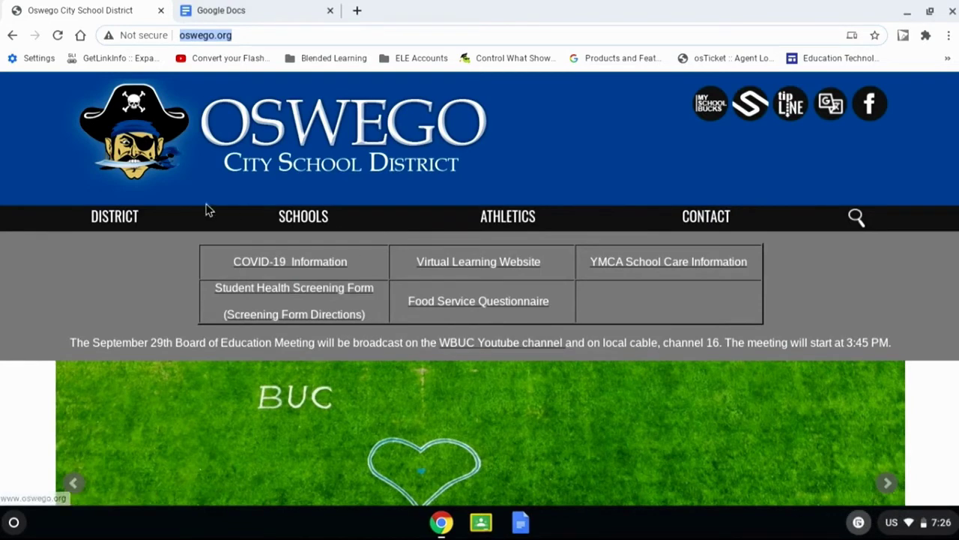
left_click(130, 226)
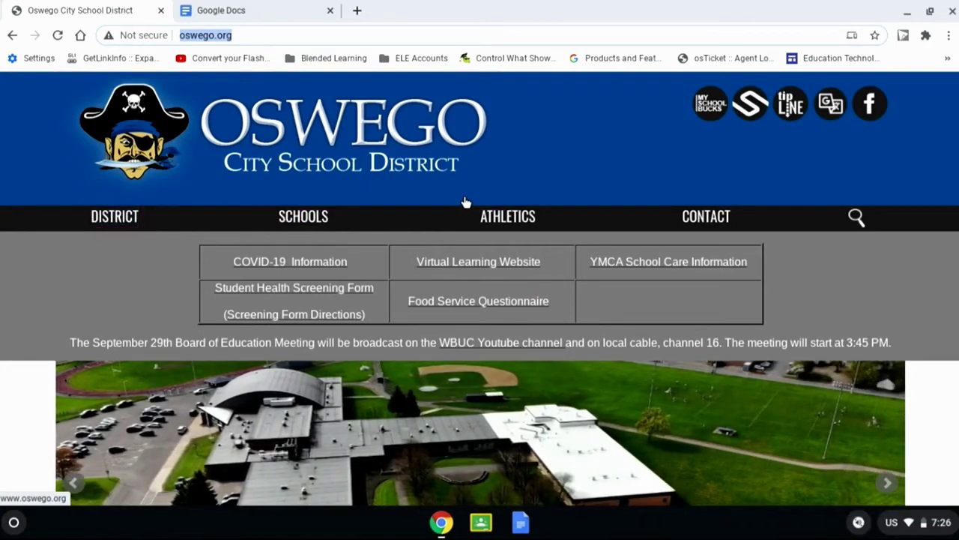
left_click(859, 523)
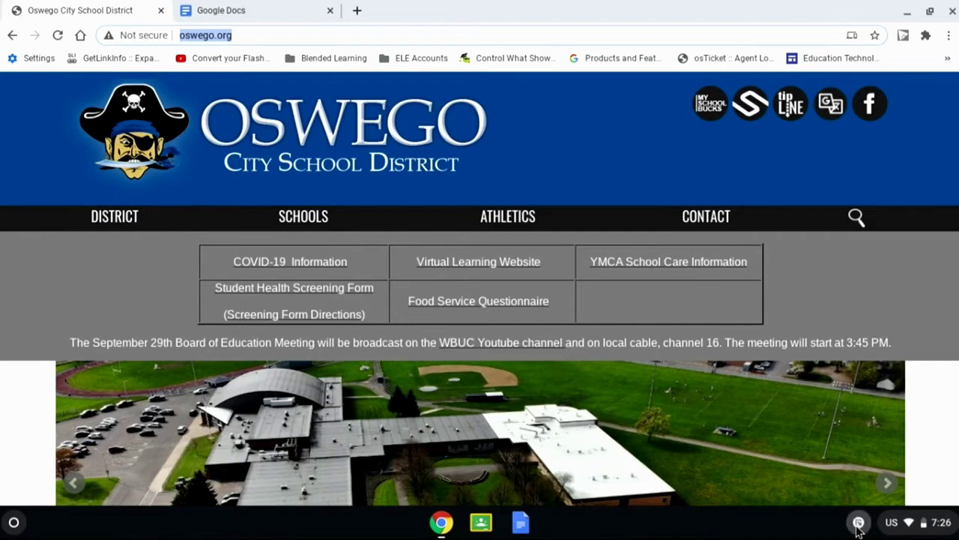
left_click(667, 213)
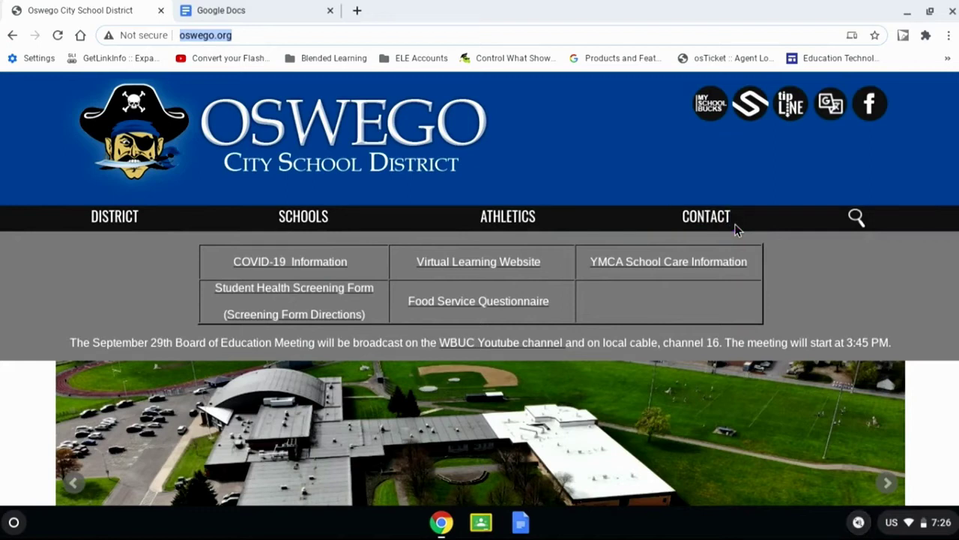
Switch off Select-to-Speak in the Accessibility options
left_click(946, 531)
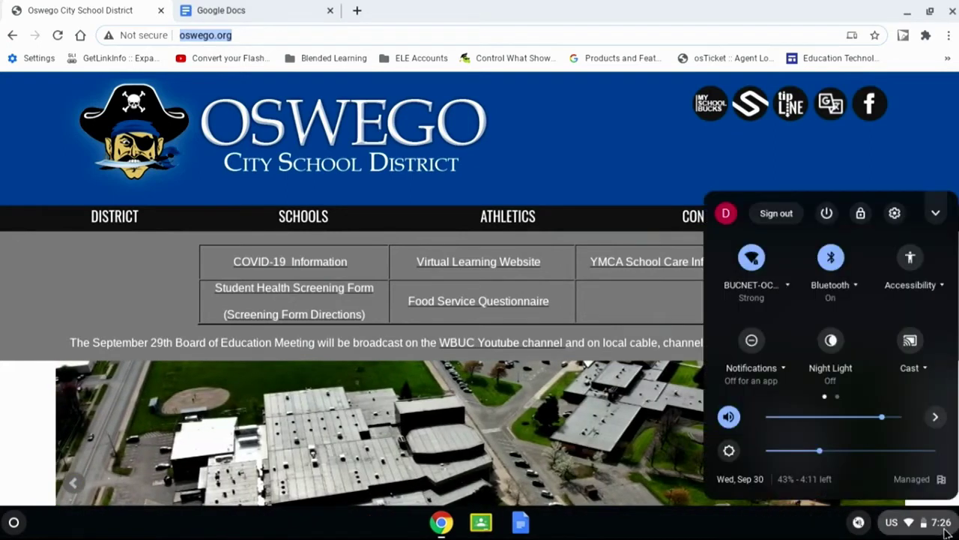
left_click(925, 287)
left_click(927, 291)
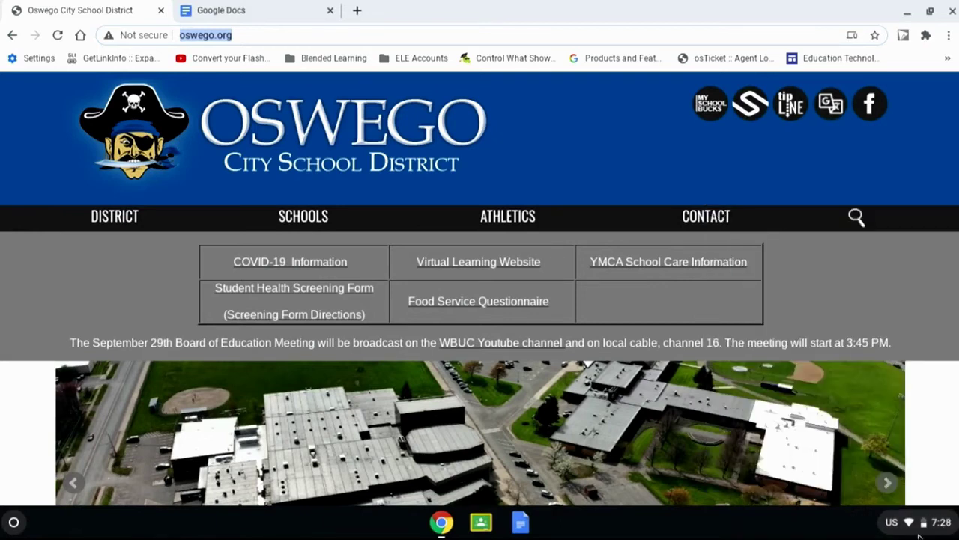
Turn on Dictation and dictate the sentence 'as we begin to talk…become text' as a search
left_click(923, 531)
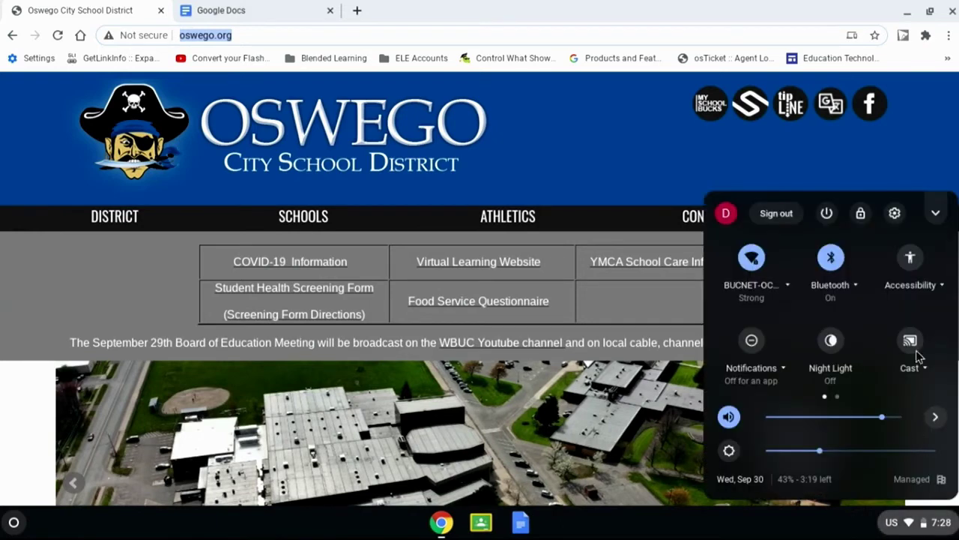
left_click(915, 287)
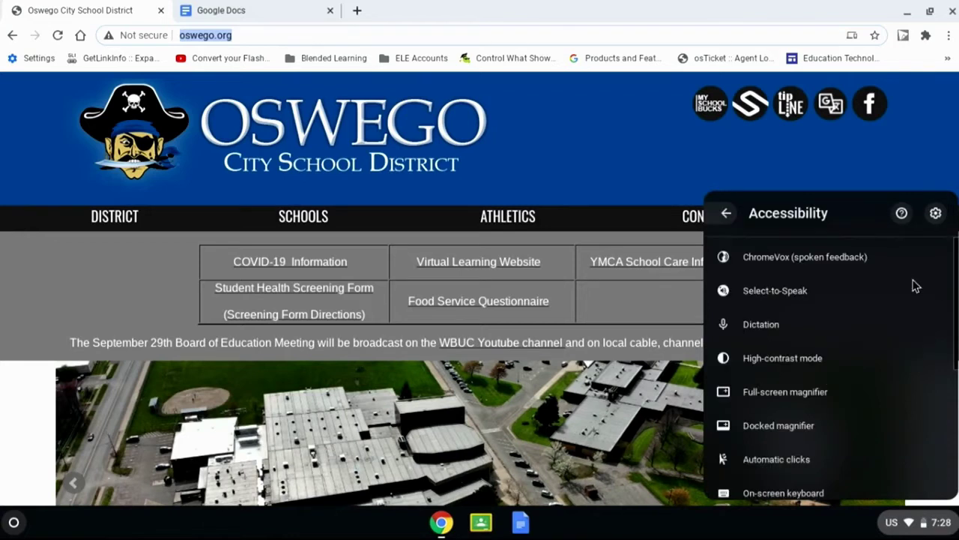
left_click(862, 328)
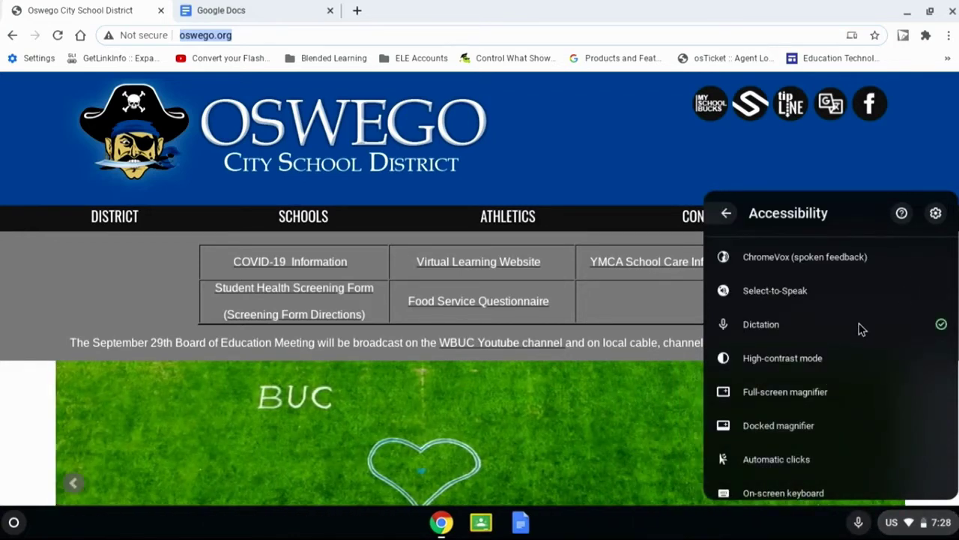
left_click(802, 529)
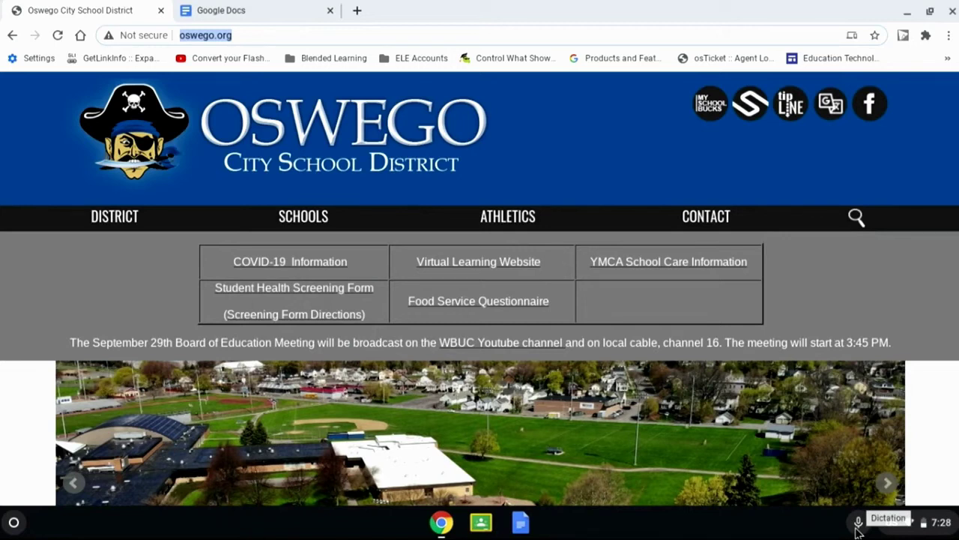
left_click(858, 523)
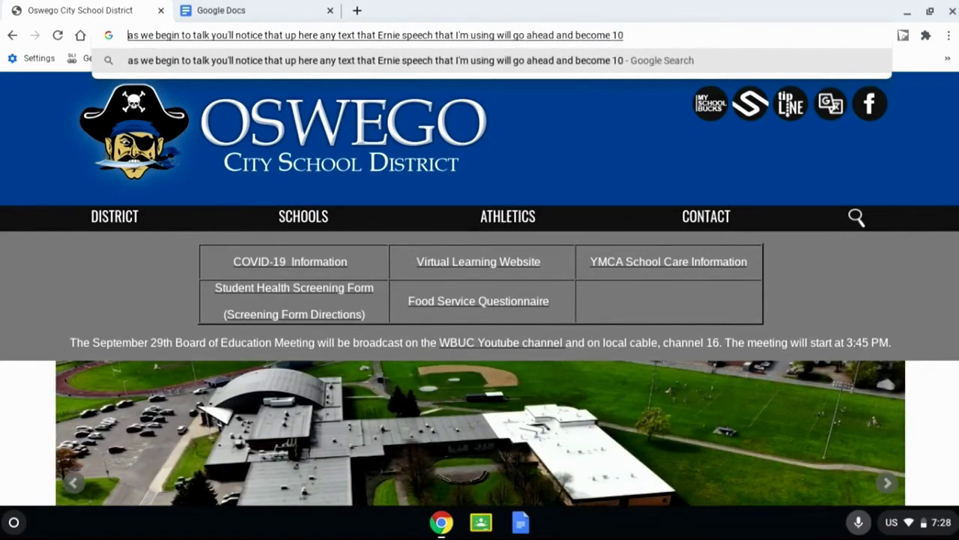
left_click(858, 523)
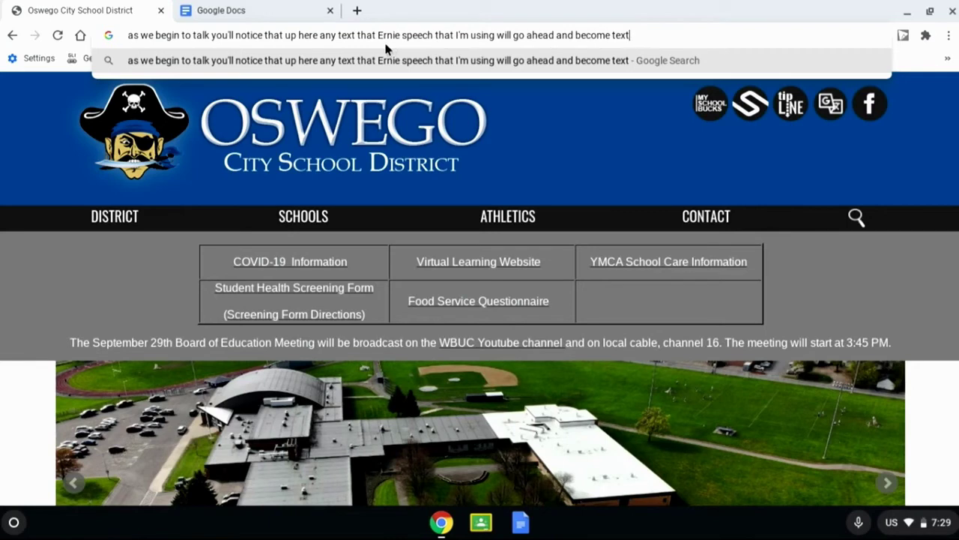
Go to the Google Docs tab and create a new Blank document
left_click(268, 17)
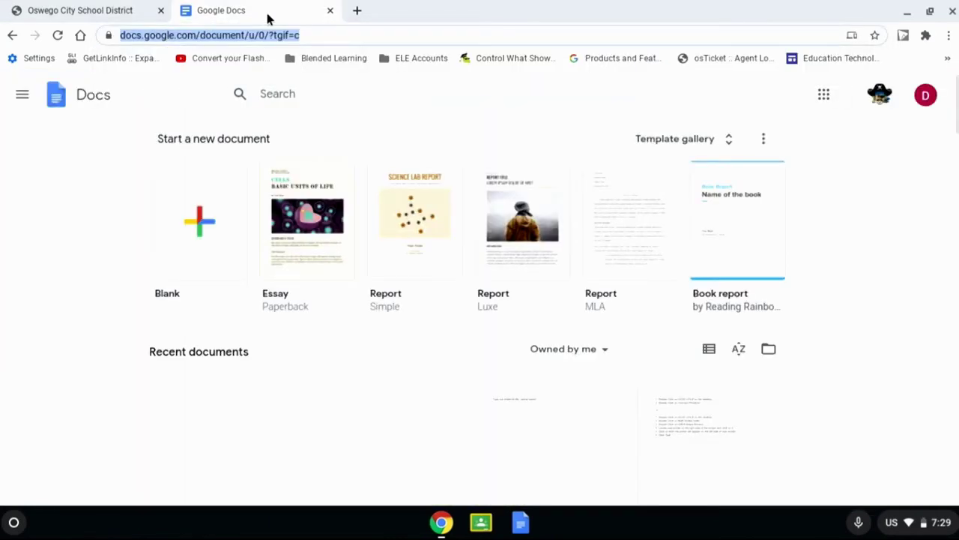
left_click(210, 196)
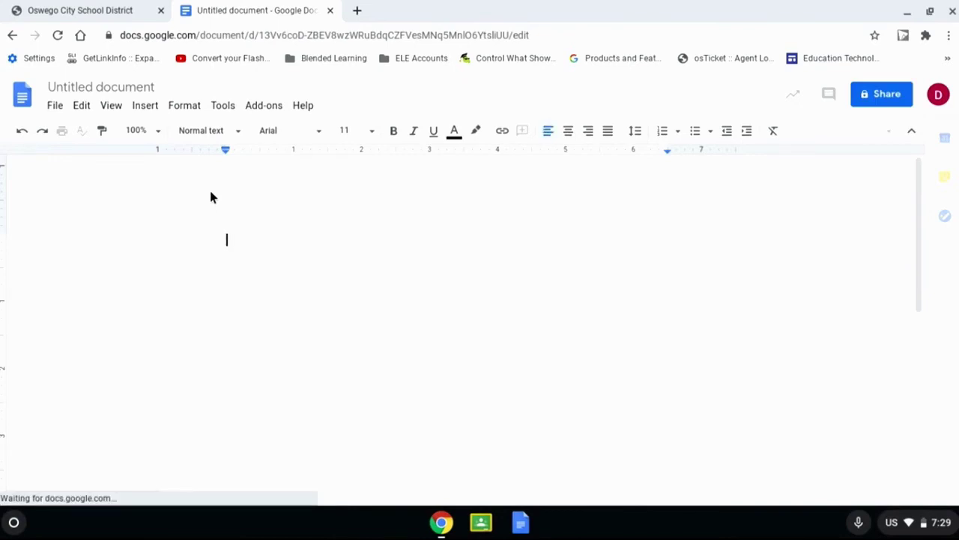
Enable Voice typing from the Tools menu and start its microphone listening
left_click(223, 106)
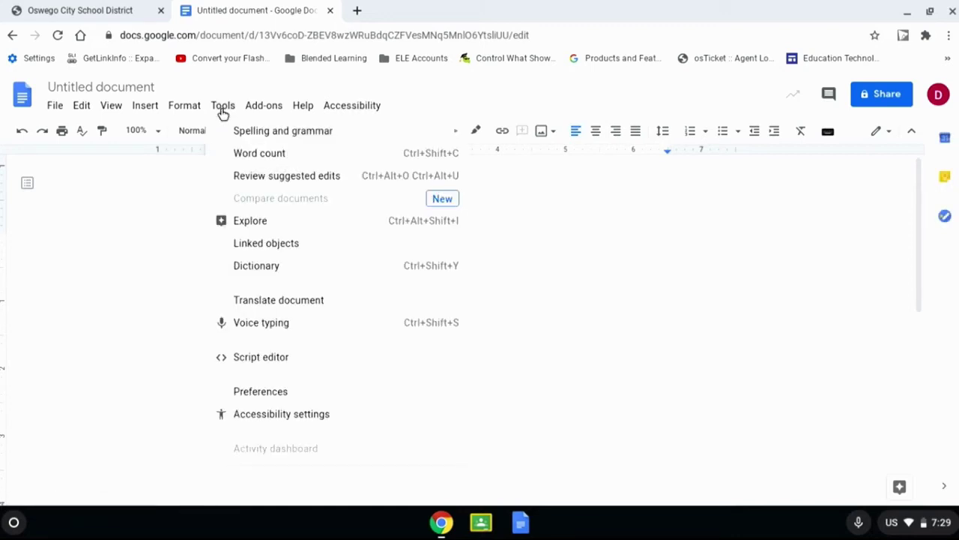
left_click(277, 330)
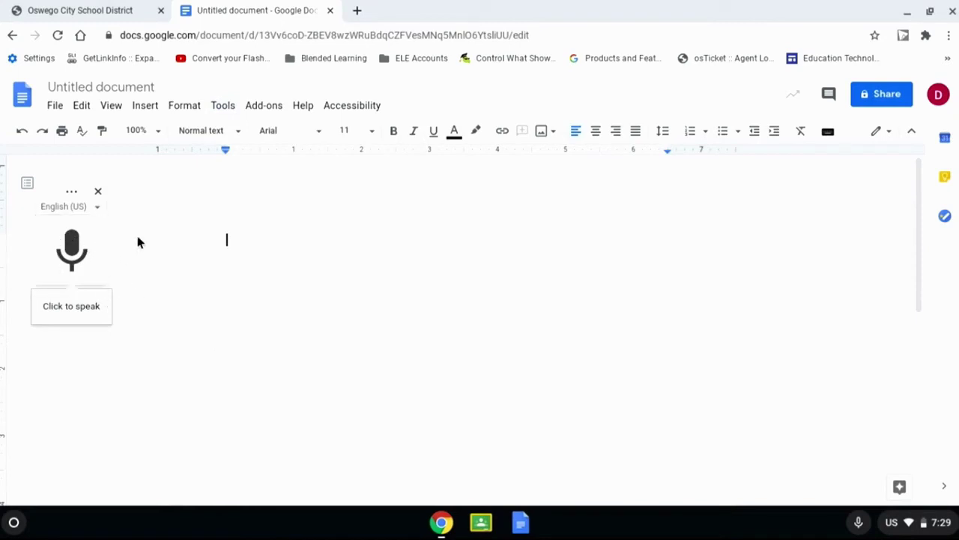
left_click(72, 250)
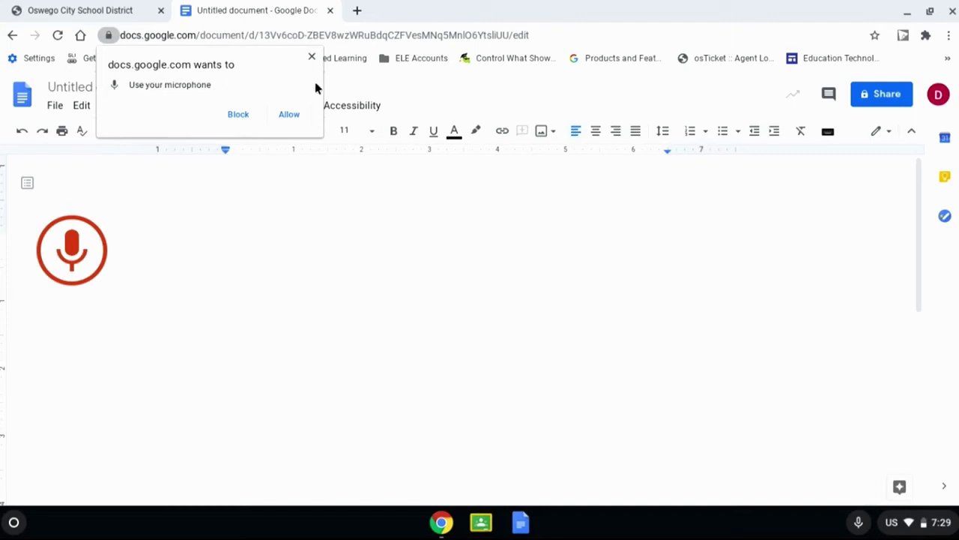
Allow microphone access, dictate the paragraph, then stop voice typing with the red microphone
left_click(287, 114)
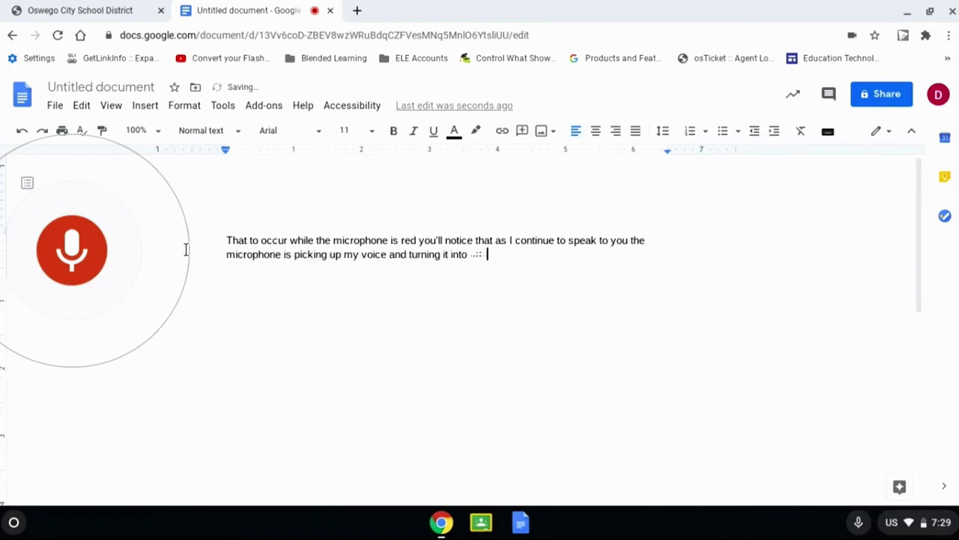
left_click(68, 251)
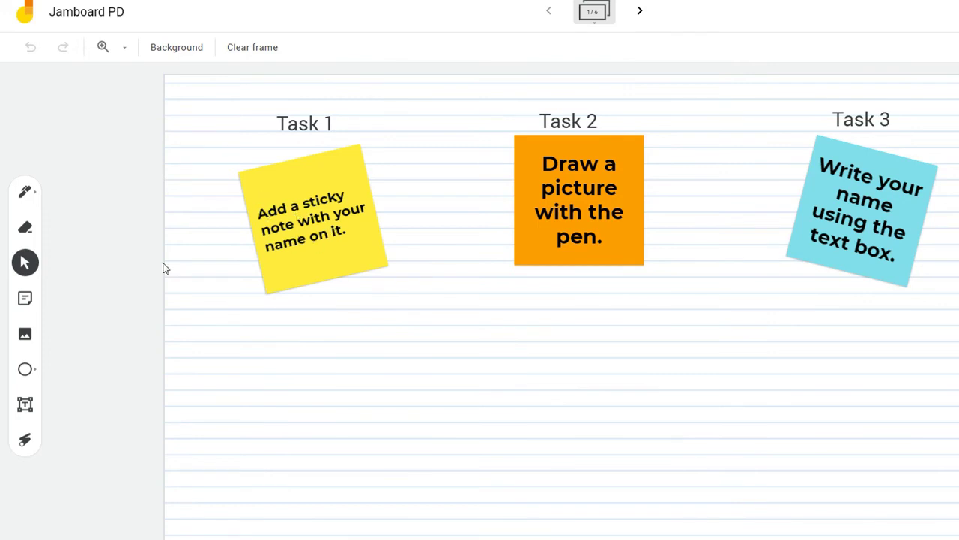
Create and save a yellow sticky note reading 'Your name', cancelling the next empty note
left_click(25, 299)
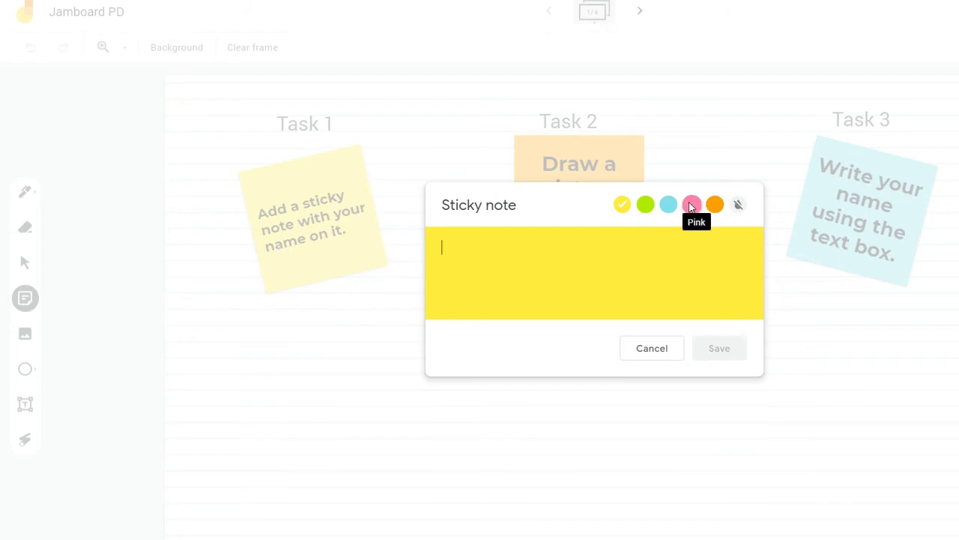
left_click(714, 204)
left_click(691, 205)
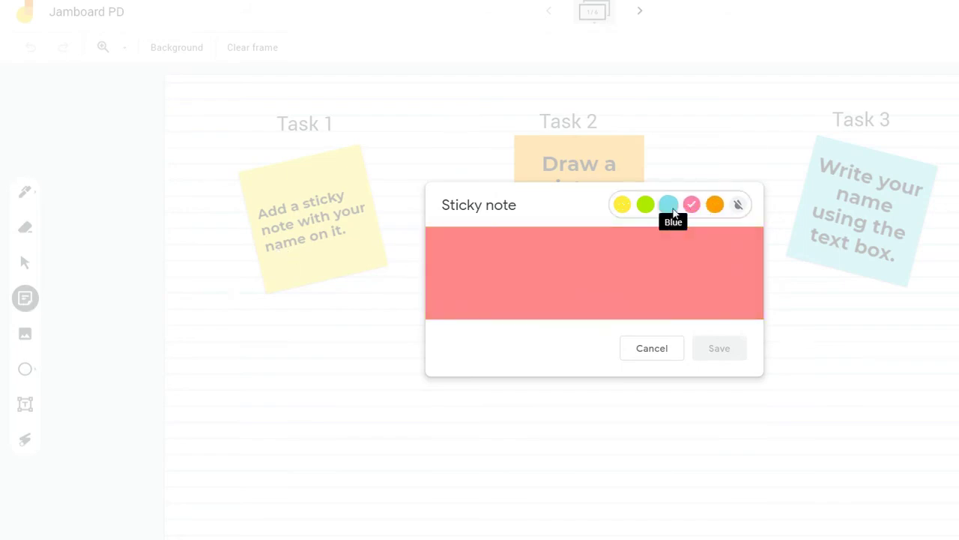
left_click(622, 206)
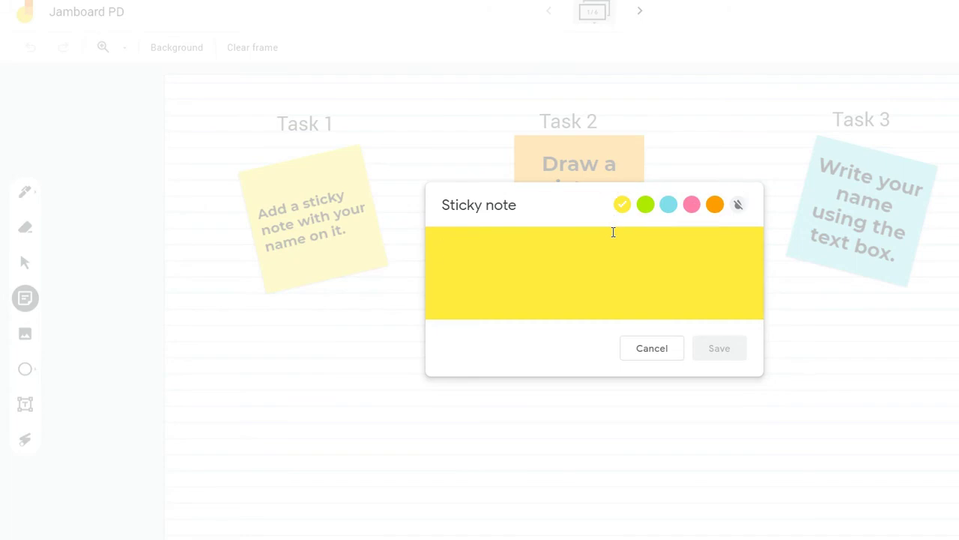
type("Your name")
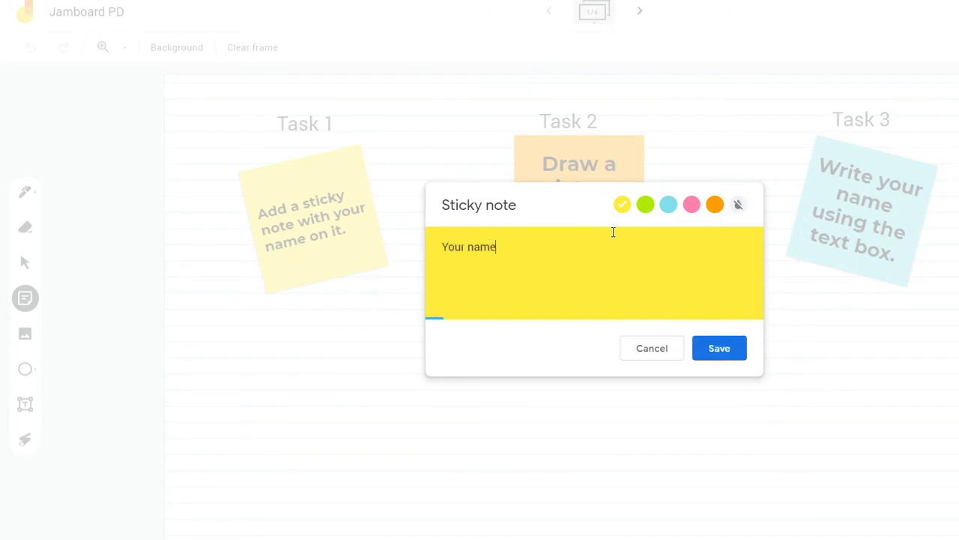
left_click(726, 351)
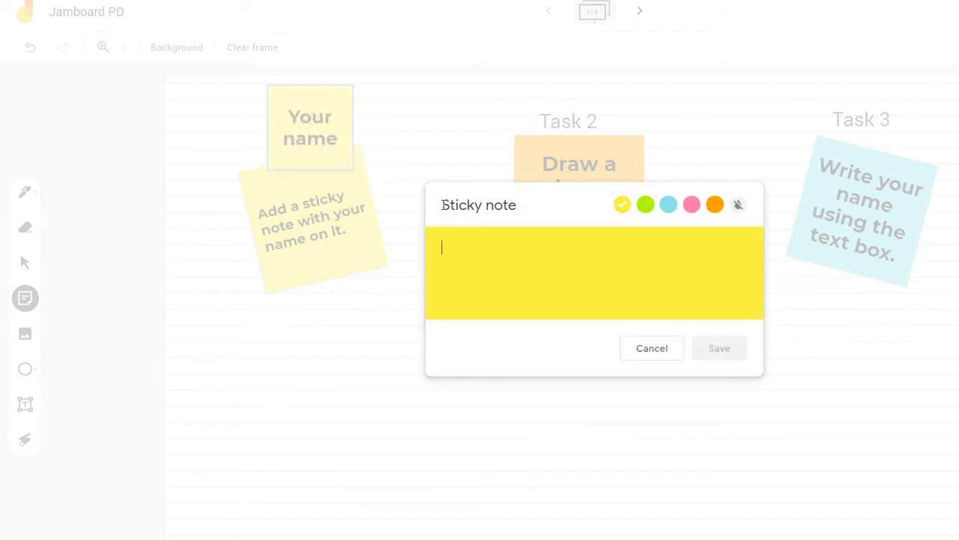
left_click(664, 350)
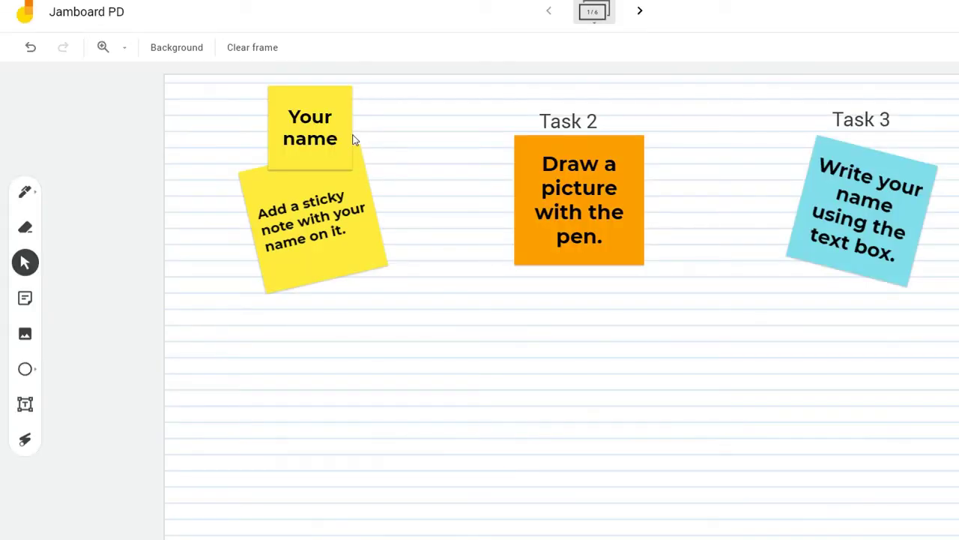
Move the Your name note below Task 1 and draw two wavy pen lines under Task 2
left_click_drag(332, 142, 321, 379)
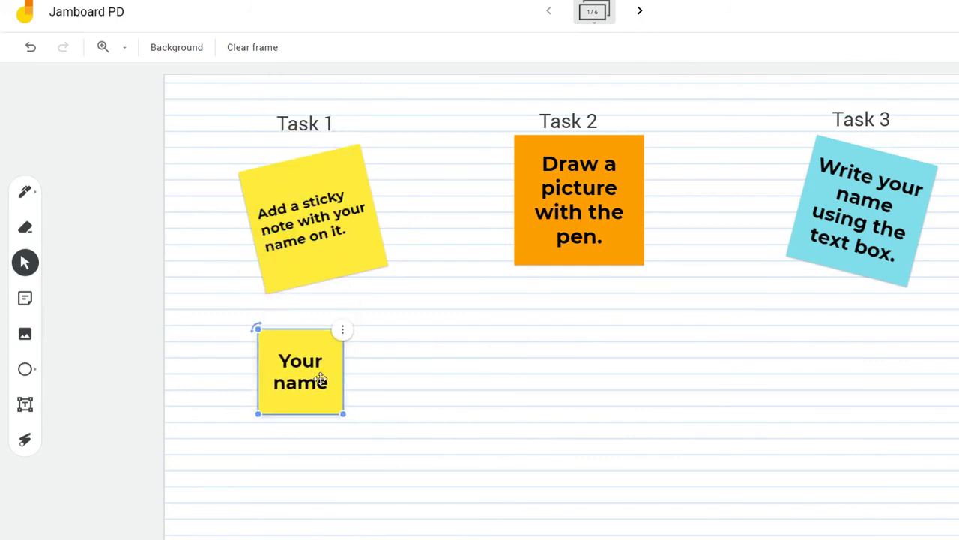
left_click(596, 183)
left_click(25, 195)
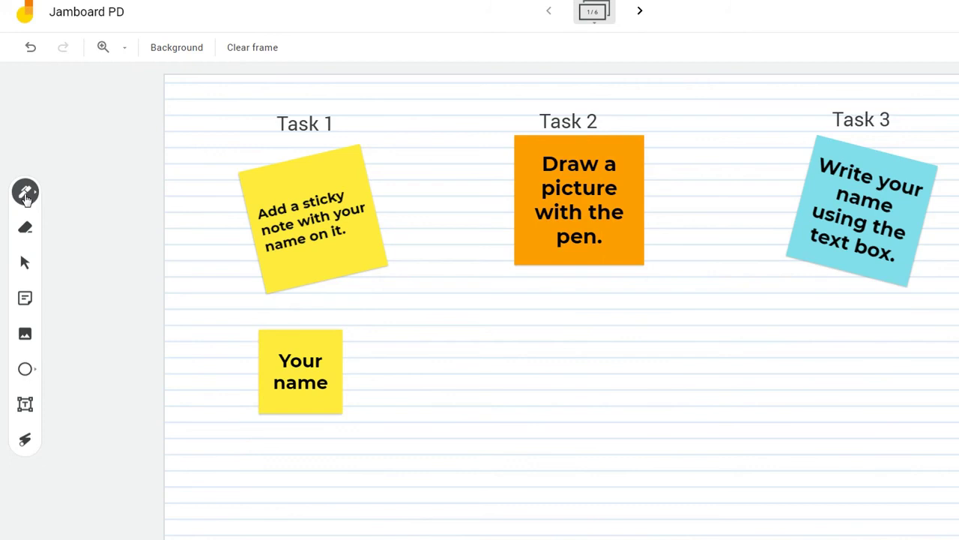
left_click(25, 193)
left_click(25, 193)
left_click(26, 193)
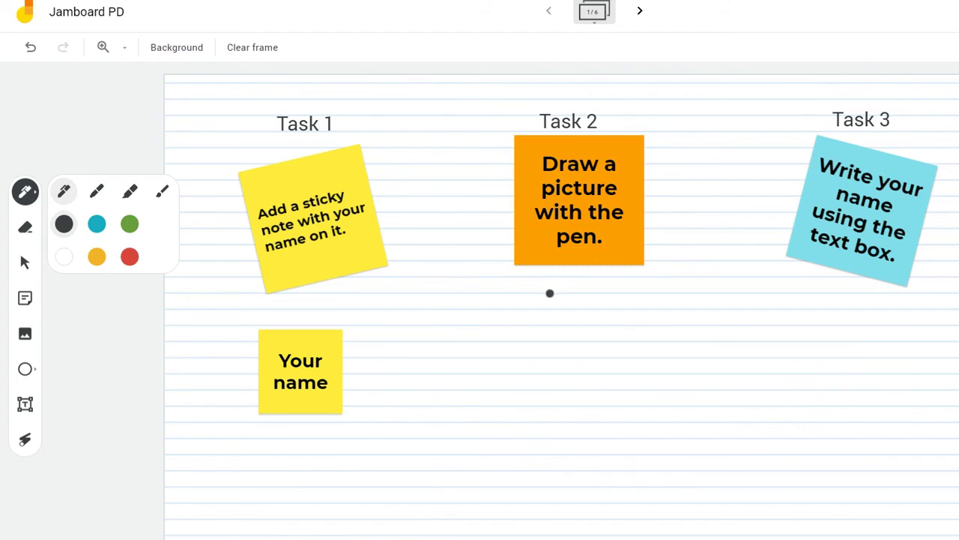
mouse_move(549, 293)
left_mouse_down()
mouse_move(563, 295)
mouse_move(556, 444)
left_mouse_up()
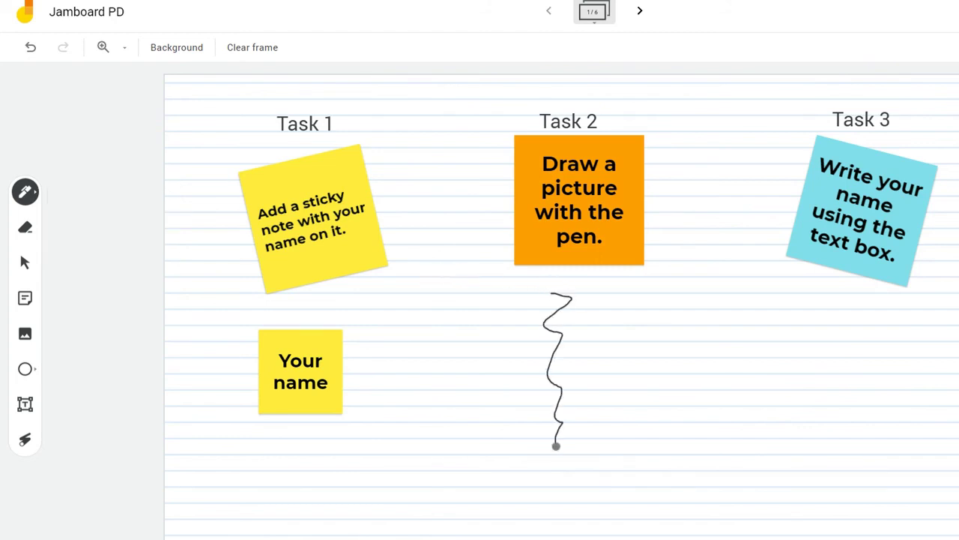
left_click_drag(603, 297, 596, 441)
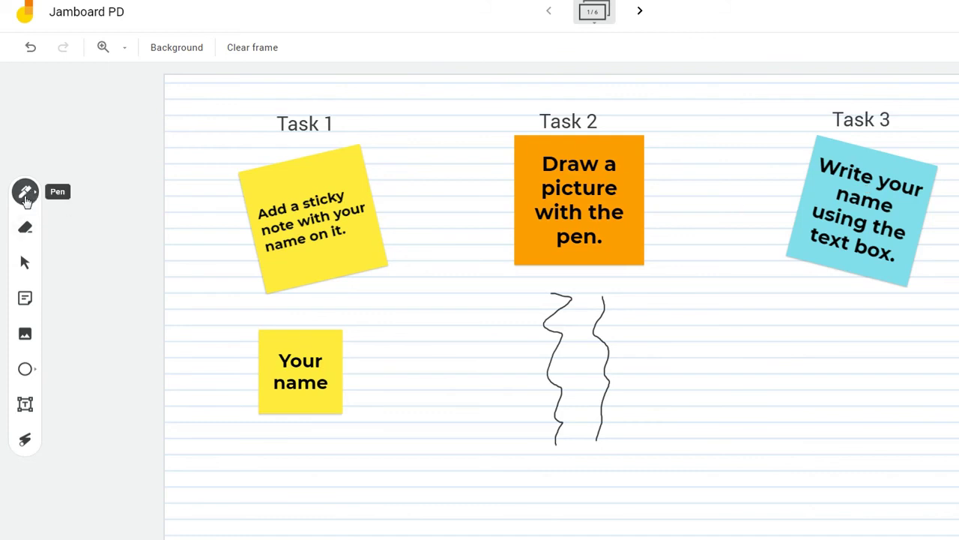
Place a 'Type here' text box under the Task 3 note and widen it to the right
left_click(25, 408)
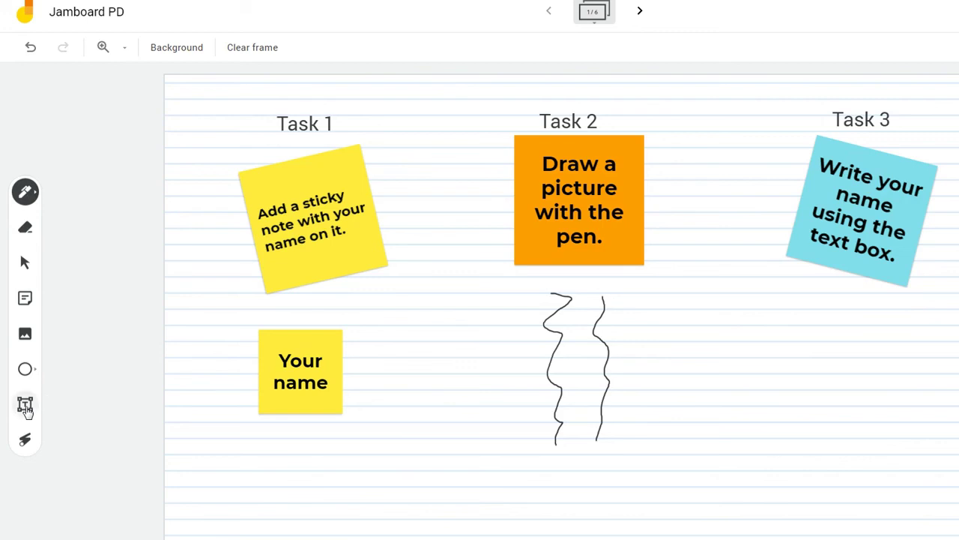
left_click(804, 345)
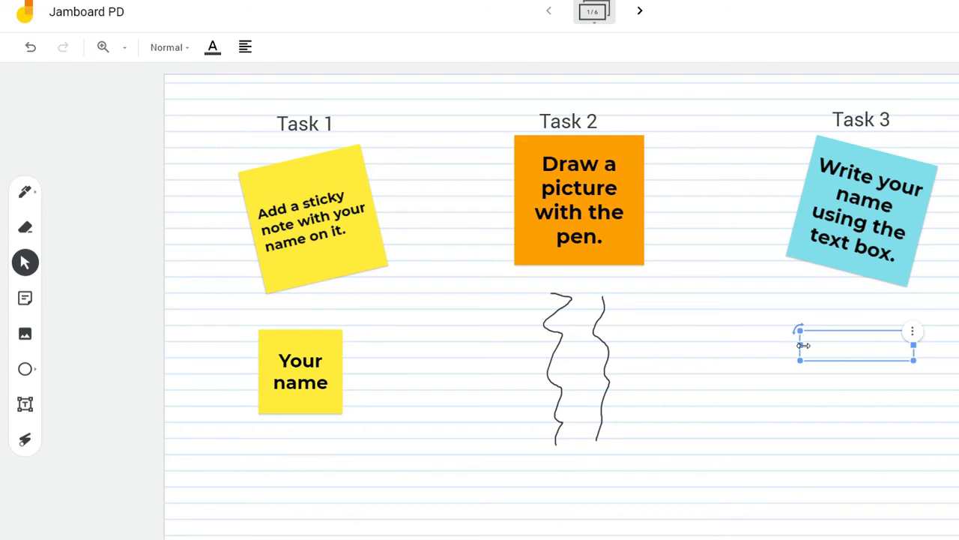
type("Type here")
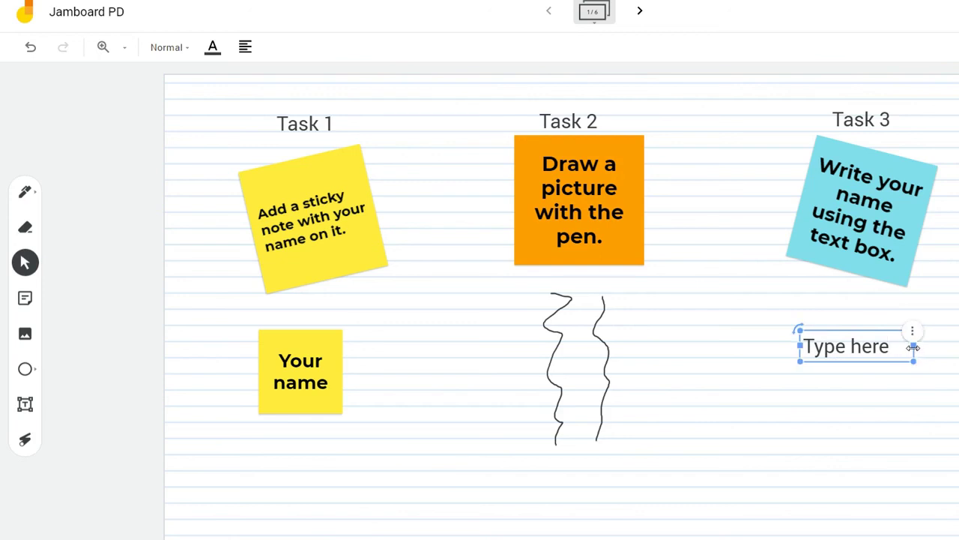
left_click_drag(913, 347, 957, 378)
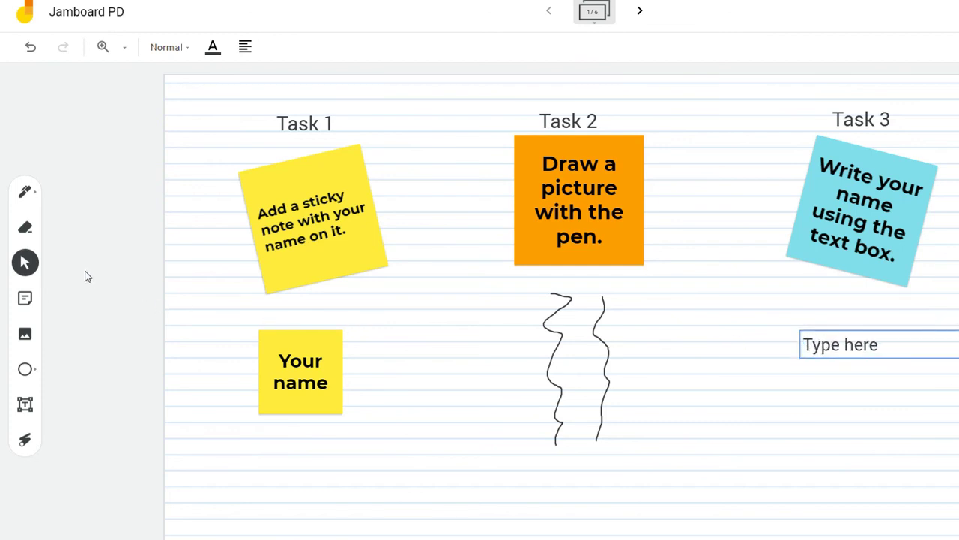
left_click(25, 228)
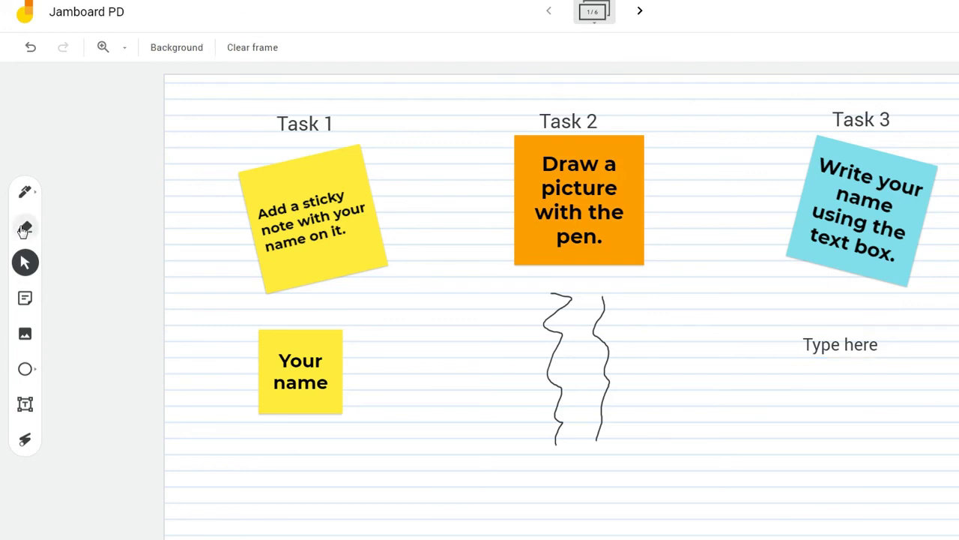
Erase the upper parts of both wavy pen lines under Task 2, then select the Your name note
mouse_move(552, 300)
left_mouse_down()
mouse_move(604, 291)
mouse_move(574, 323)
mouse_move(567, 311)
mouse_move(557, 393)
mouse_move(547, 394)
mouse_move(622, 439)
mouse_move(609, 341)
mouse_move(591, 330)
left_mouse_up()
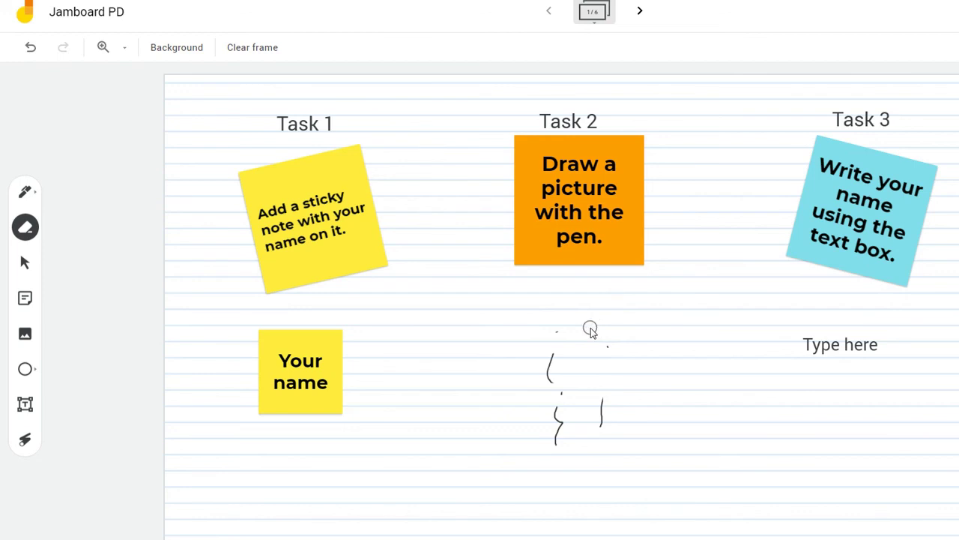
left_click(25, 262)
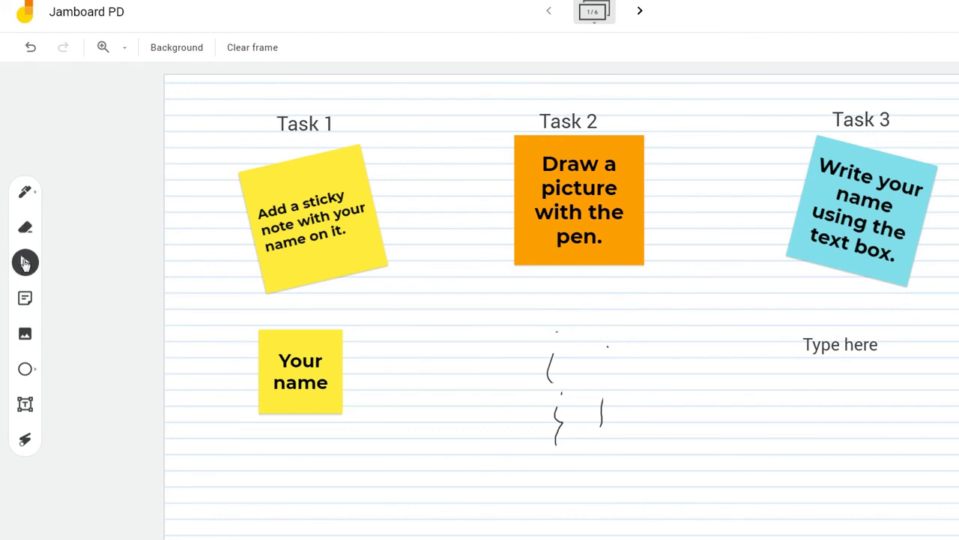
left_click(305, 363)
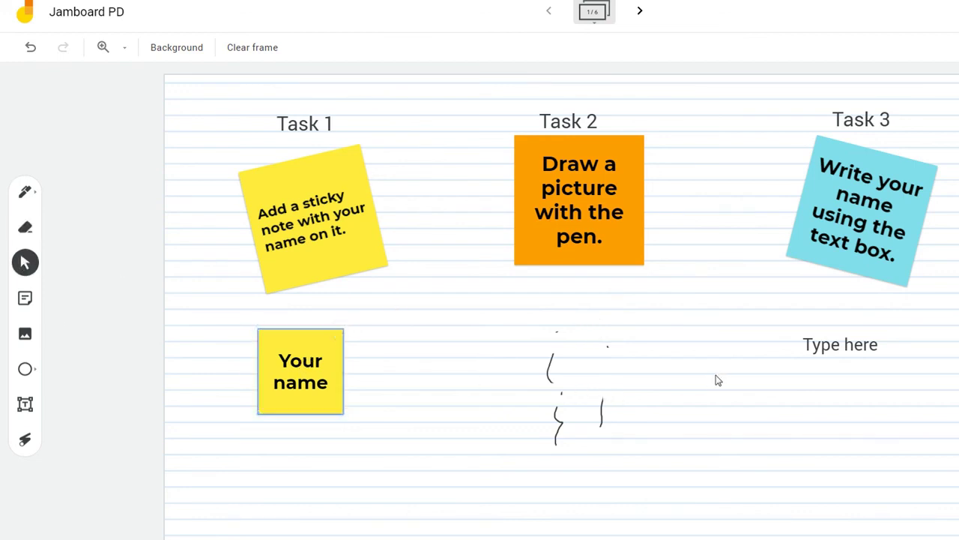
Select and deselect the Type here text box, then bring up the Circle tool's shape choices
left_click(836, 349)
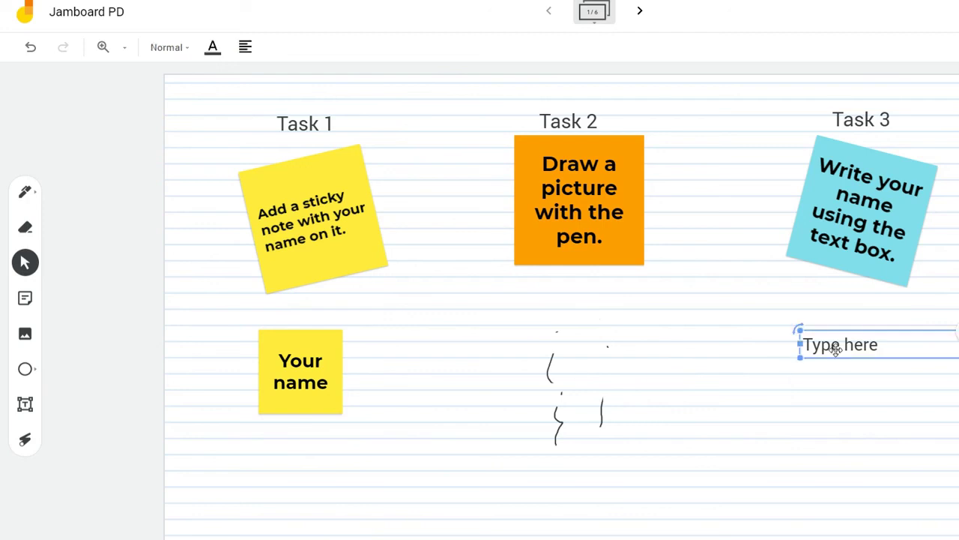
left_click(556, 363)
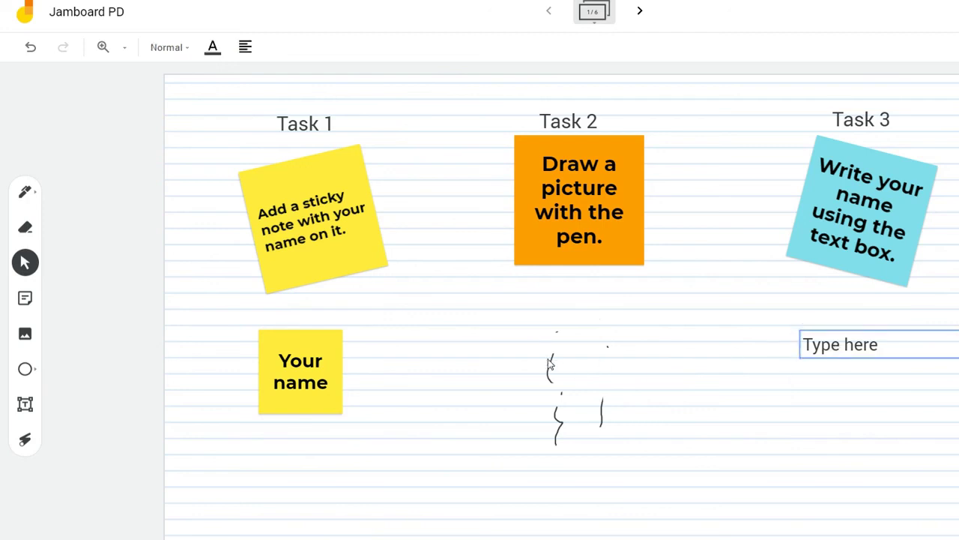
left_click(25, 335)
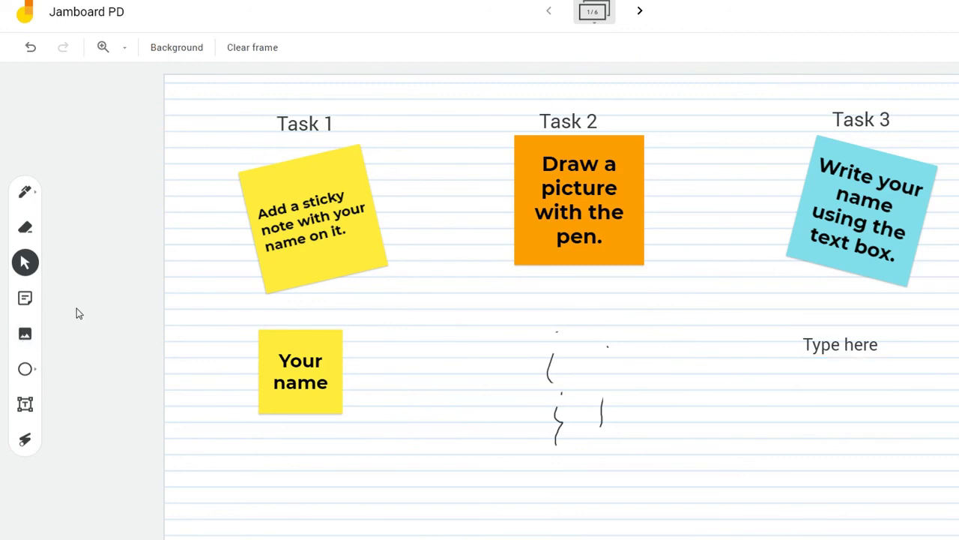
left_click(25, 370)
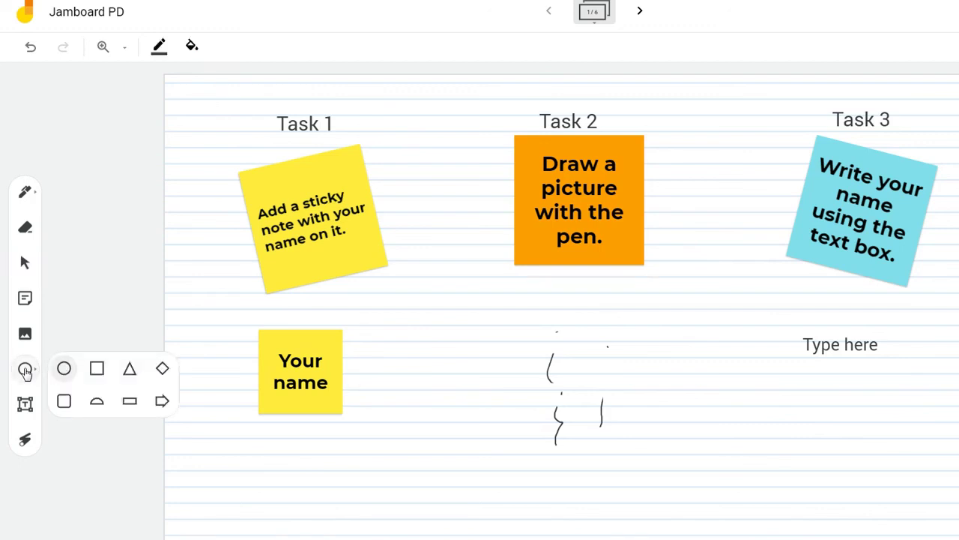